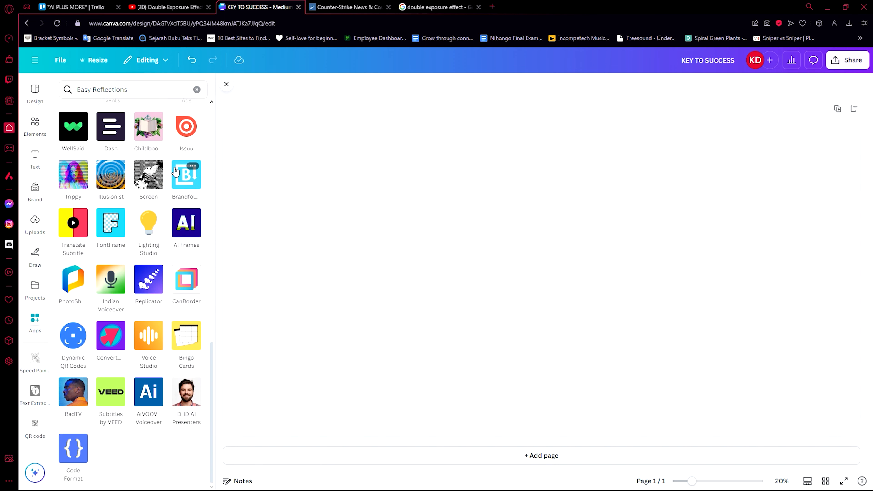
pyautogui.scroll(15, 176, 171)
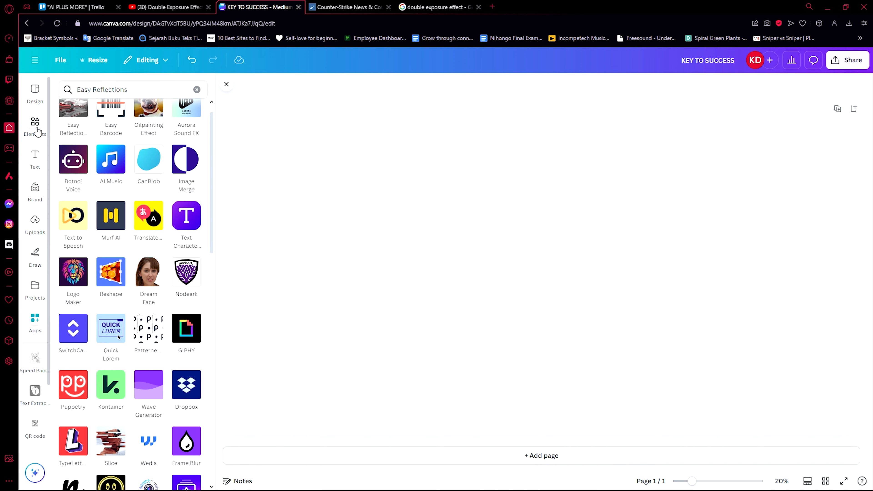
pyautogui.click(274, 159)
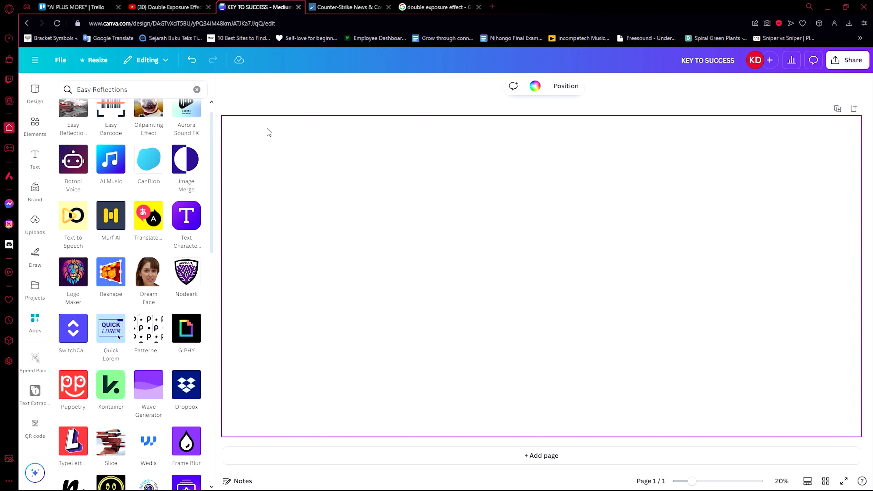
pyautogui.click(267, 113)
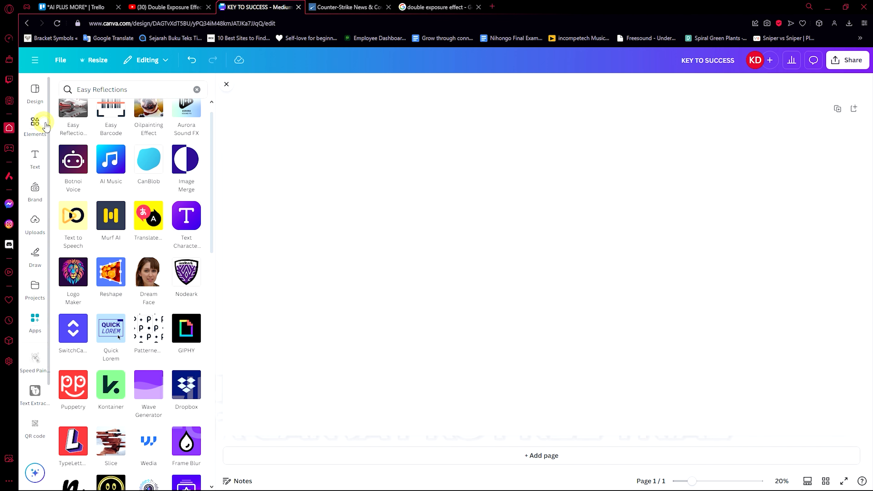
# Search the elements for "background" and browse the photo results.
pyautogui.click(34, 122)
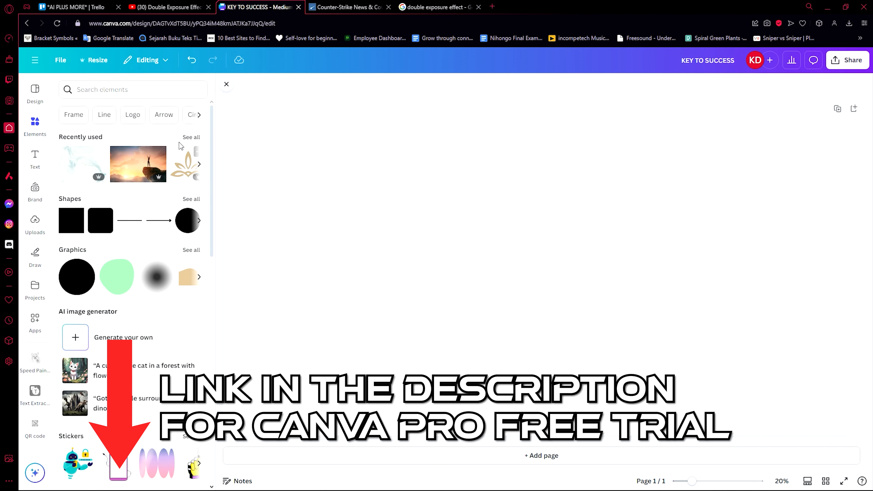
pyautogui.click(89, 89)
pyautogui.write('background')
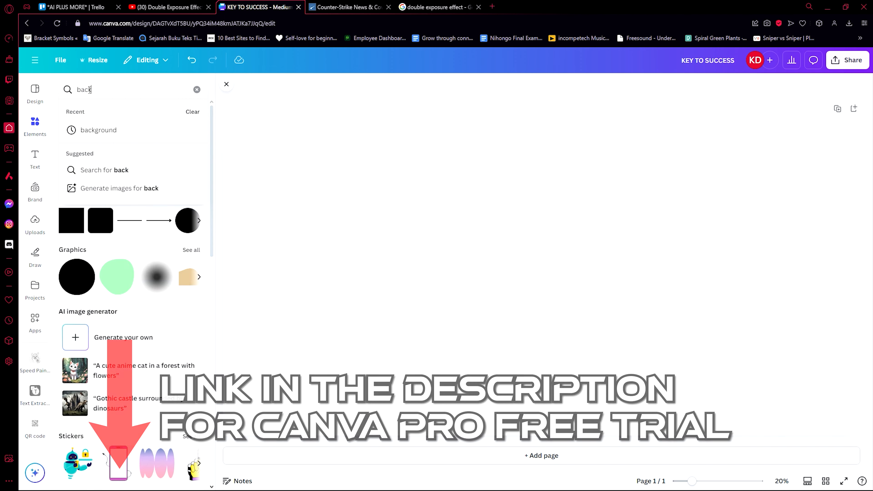
pyautogui.press('Return')
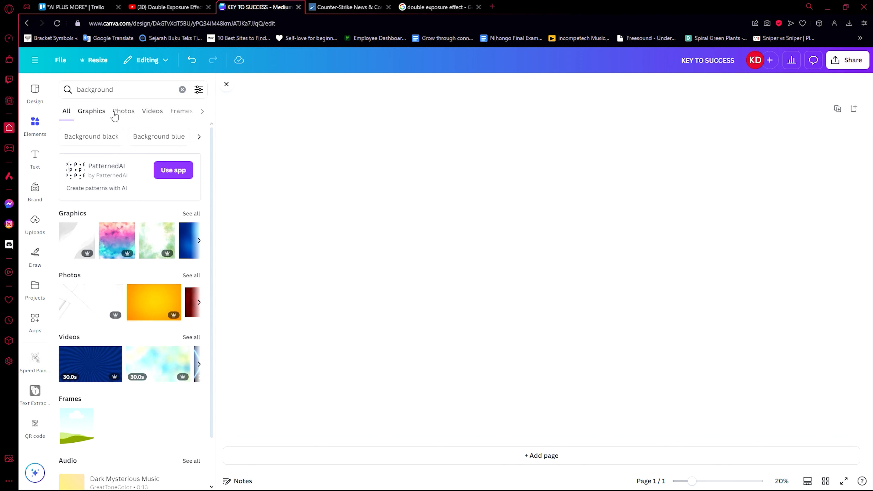
pyautogui.click(124, 110)
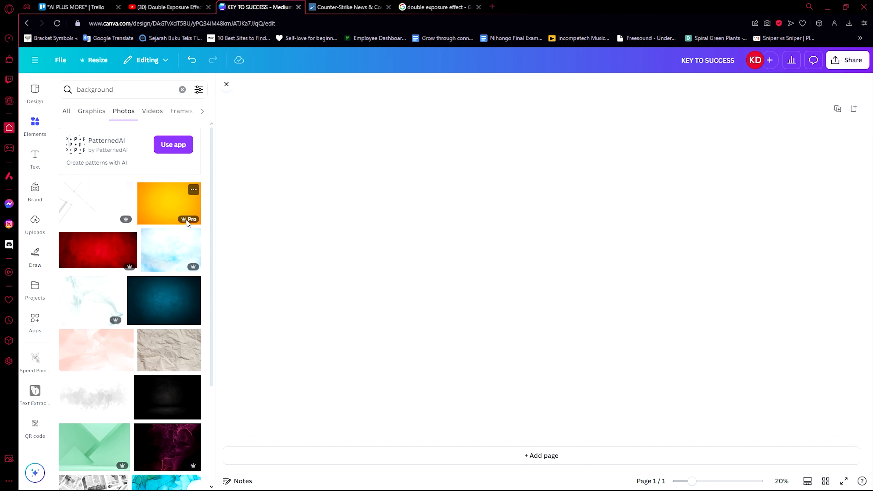
pyautogui.scroll(-5, 179, 251)
pyautogui.scroll(4, 182, 275)
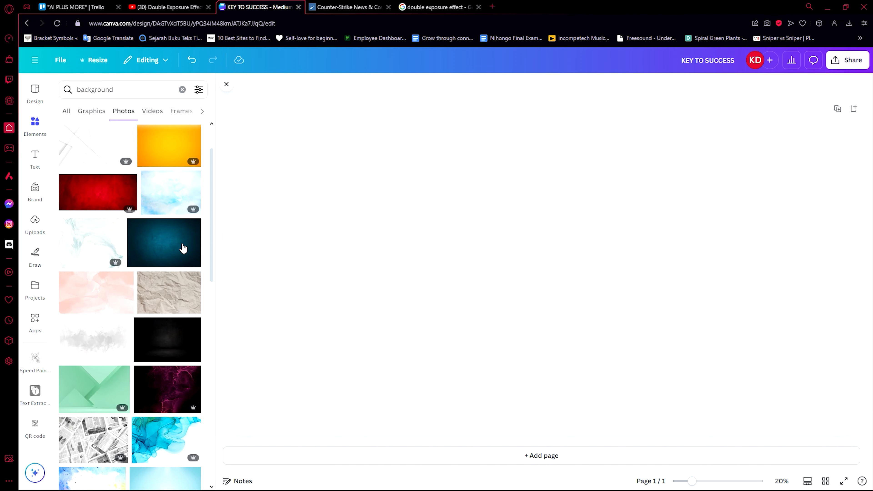
pyautogui.scroll(-7, 169, 295)
pyautogui.scroll(7, 179, 269)
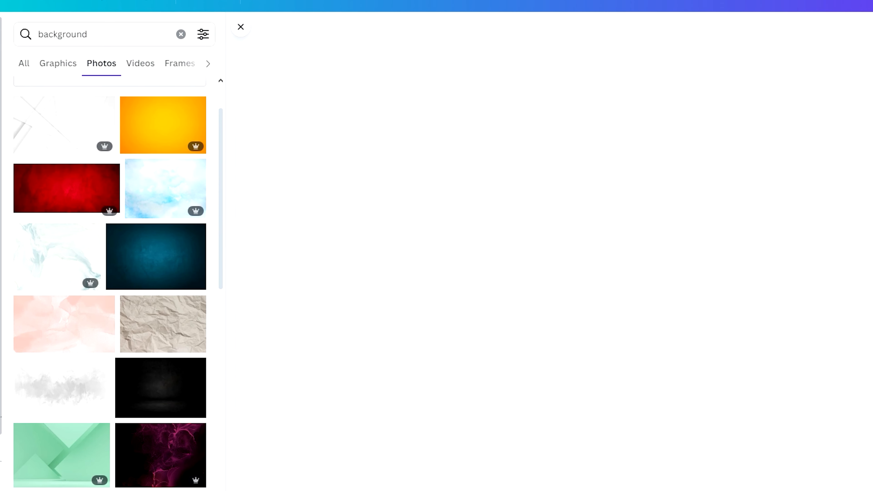
pyautogui.click(295, 126)
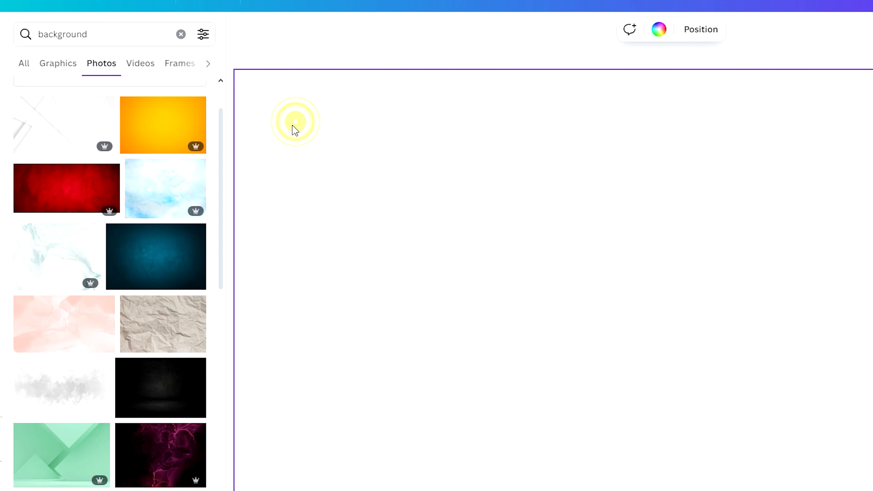
pyautogui.click(340, 57)
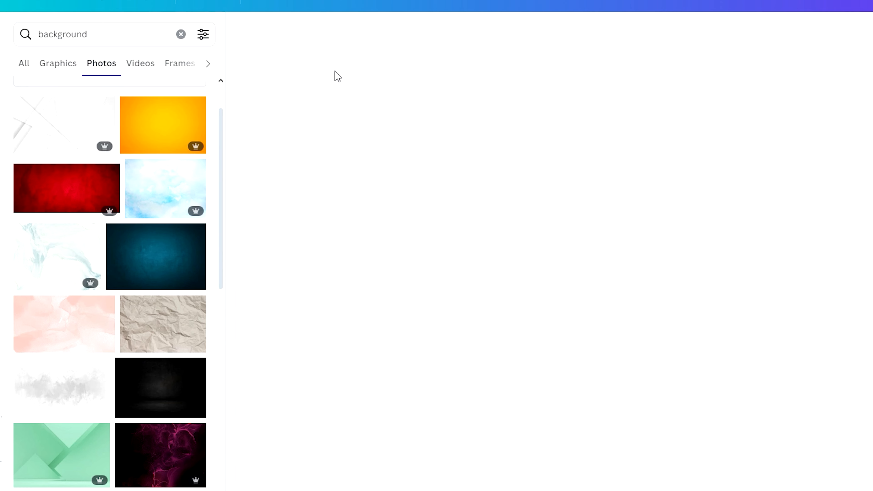
# Search the photos for "beach" and add the sunset beach photo with the palm tree to the page.
pyautogui.click(163, 35)
pyautogui.write('beach')
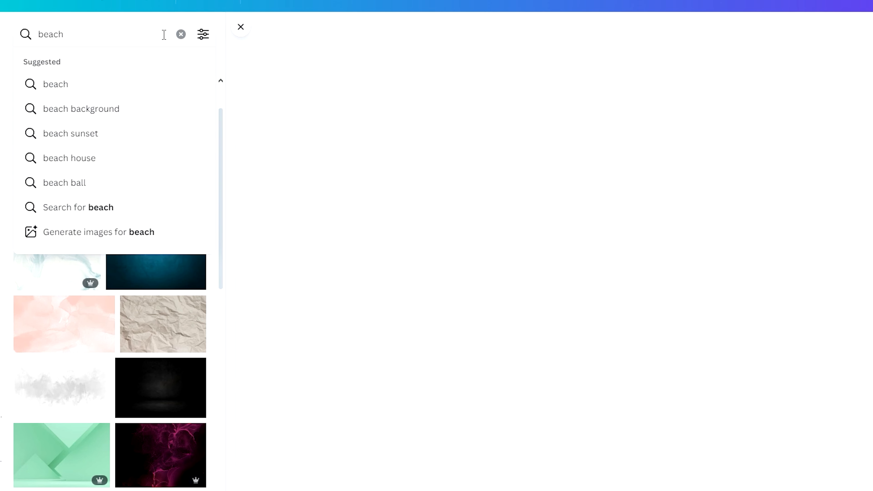
pyautogui.press('Return')
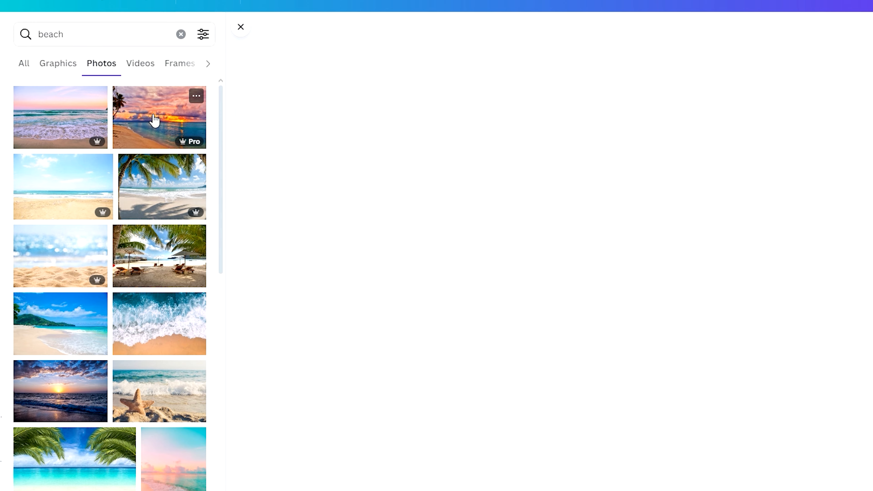
pyautogui.click(184, 128)
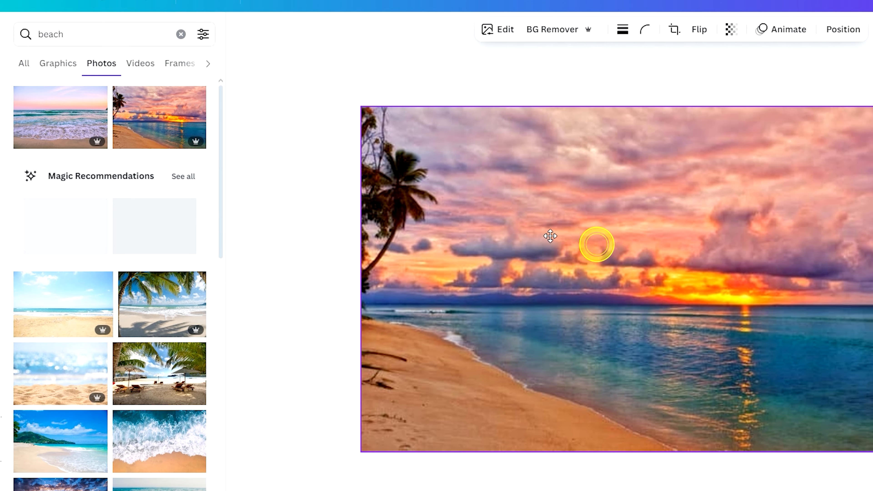
# Align the sunset photo with the page's upper-left corner and enlarge it to the full page height.
pyautogui.moveTo(464, 216); pyautogui.dragTo(461, 202)
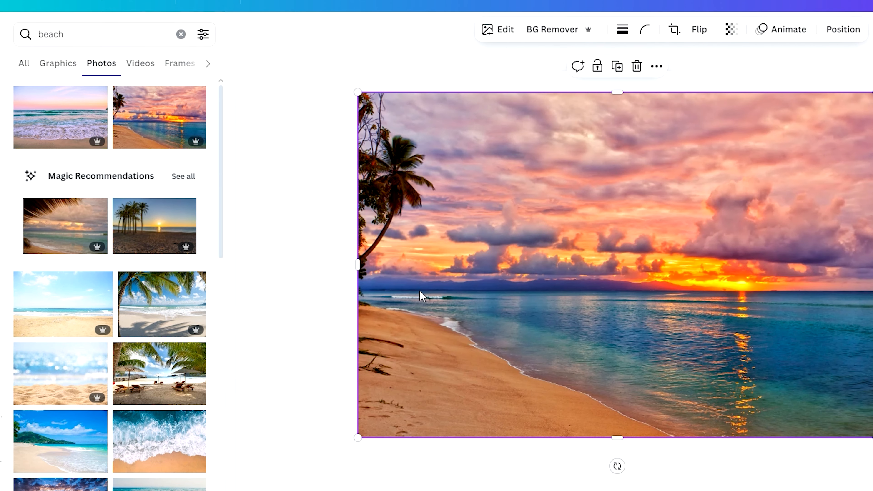
pyautogui.moveTo(474, 320); pyautogui.dragTo(437, 309)
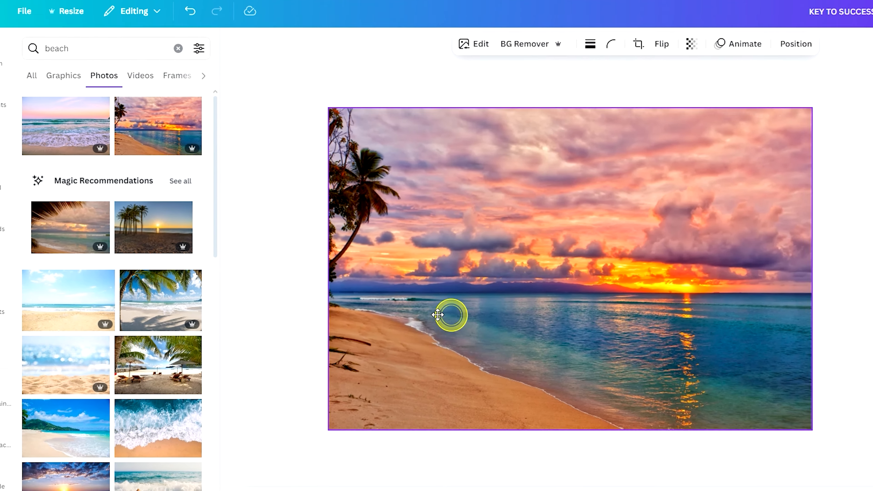
pyautogui.moveTo(565, 366); pyautogui.dragTo(465, 346)
pyautogui.moveTo(648, 386); pyautogui.dragTo(752, 457)
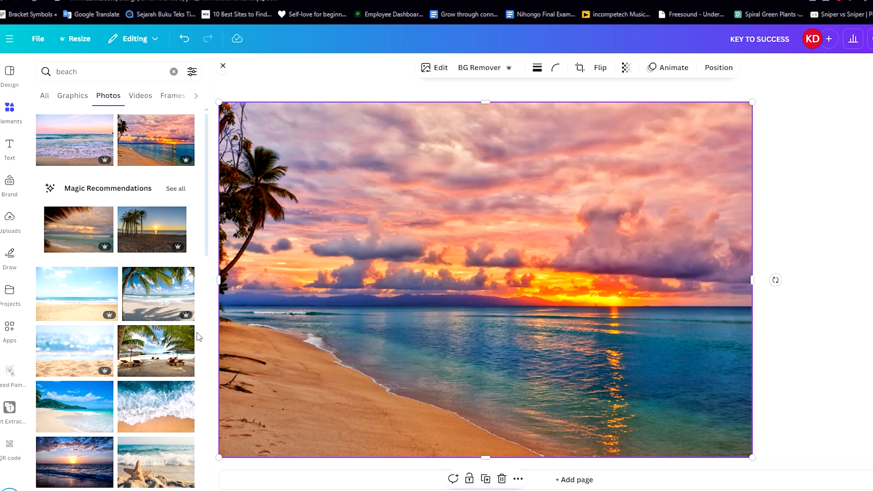
# Find the white-sand beach photo with tall palms and a pale blue sky among the results and add it to the page.
pyautogui.scroll(-7, 185, 333)
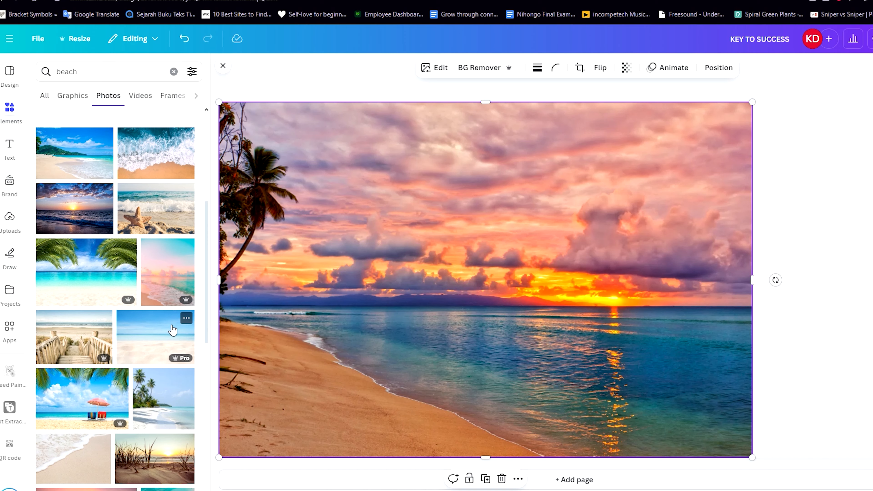
pyautogui.scroll(-4, 171, 324)
pyautogui.click(166, 261)
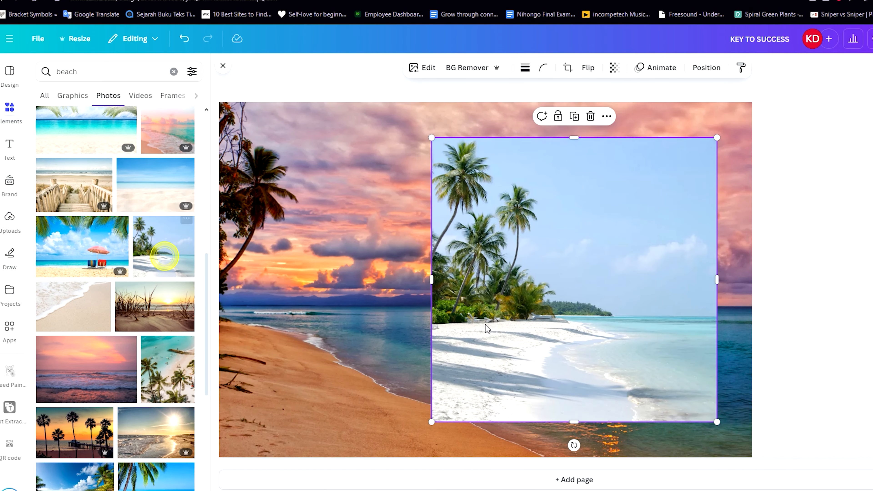
# Enlarge the white-sand beach photo to about the page height and align its upper edge with the page, overlapping the sunset photo's right half.
pyautogui.moveTo(543, 334); pyautogui.dragTo(526, 318)
pyautogui.moveTo(699, 122); pyautogui.dragTo(755, 65)
pyautogui.moveTo(412, 408); pyautogui.dragTo(388, 431)
pyautogui.moveTo(488, 330); pyautogui.dragTo(474, 369)
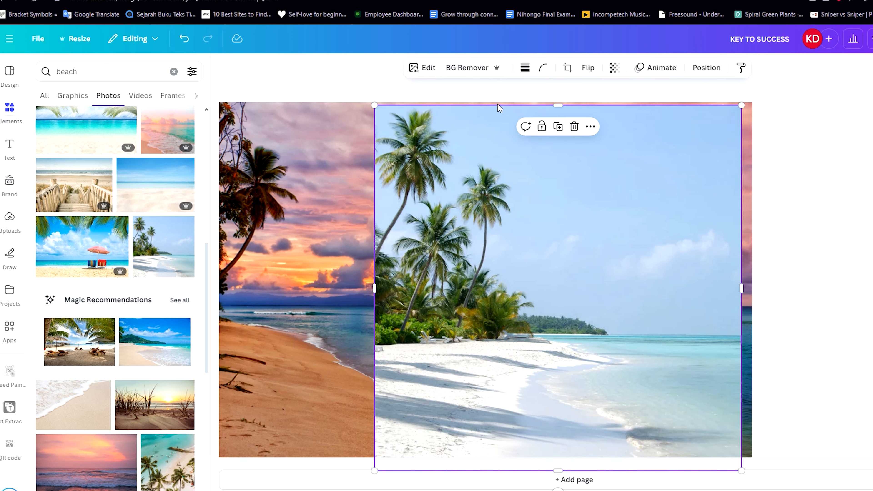
pyautogui.moveTo(524, 181); pyautogui.dragTo(565, 183)
pyautogui.moveTo(423, 136); pyautogui.dragTo(426, 131)
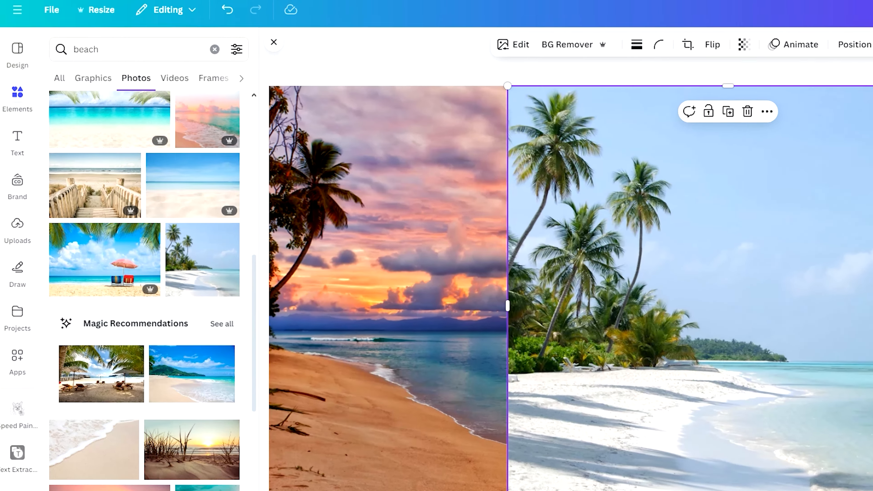
# Open the Easy Reflections app and create a reflection of the white-sand beach photo.
pyautogui.click(18, 359)
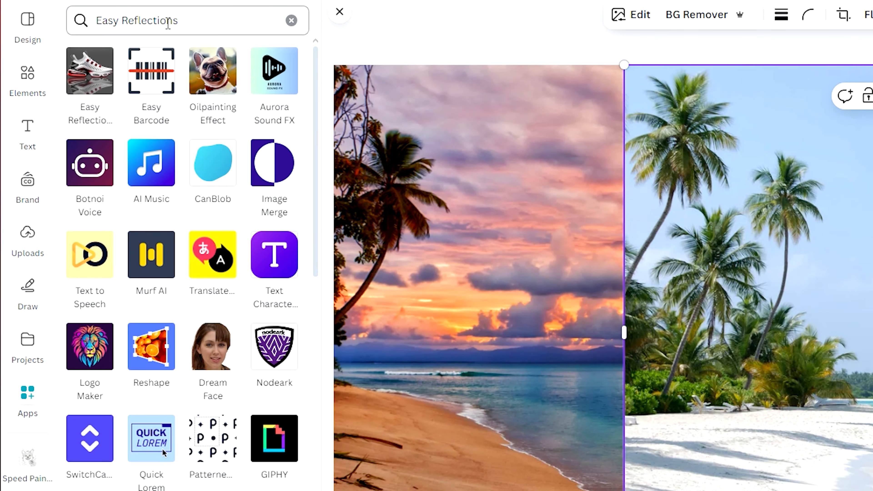
pyautogui.click(87, 77)
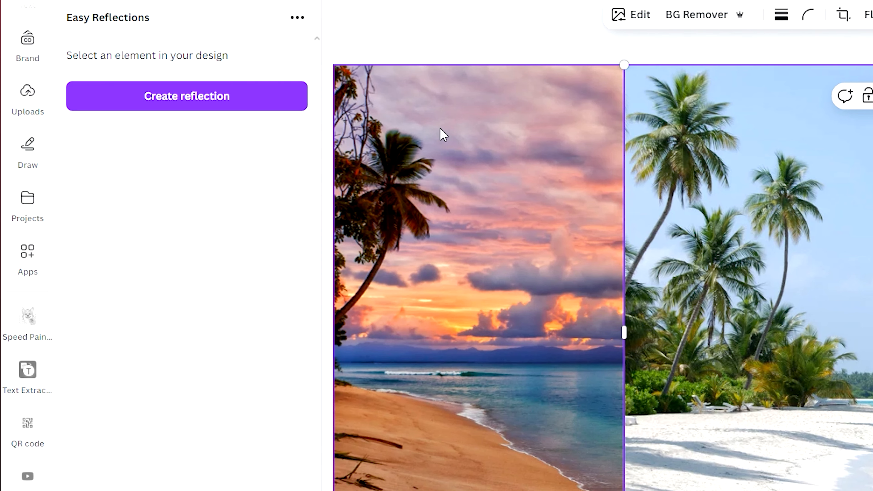
pyautogui.click(794, 287)
pyautogui.click(242, 89)
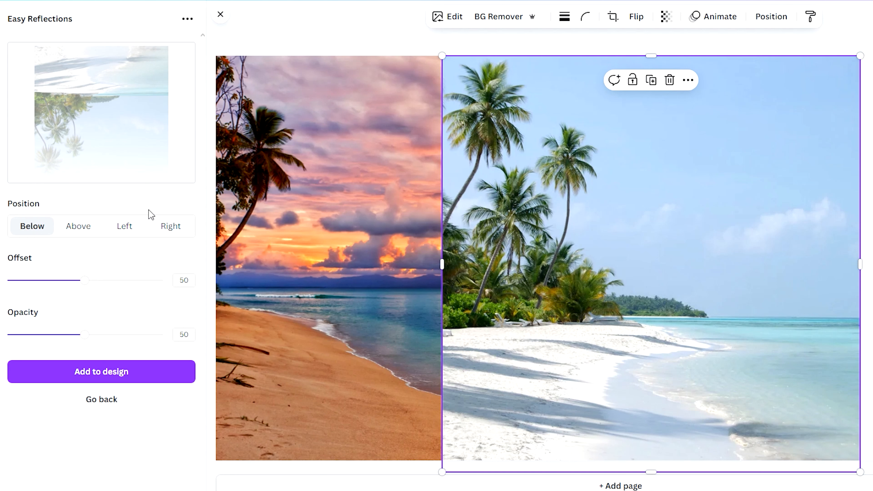
# Configure the reflection with position Left, opacity 100 and offset 53.
pyautogui.click(128, 230)
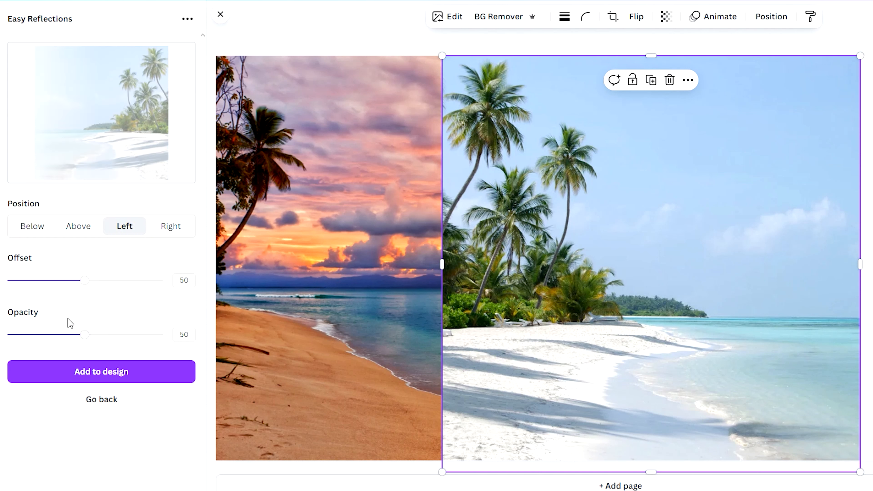
pyautogui.moveTo(85, 339); pyautogui.dragTo(192, 349)
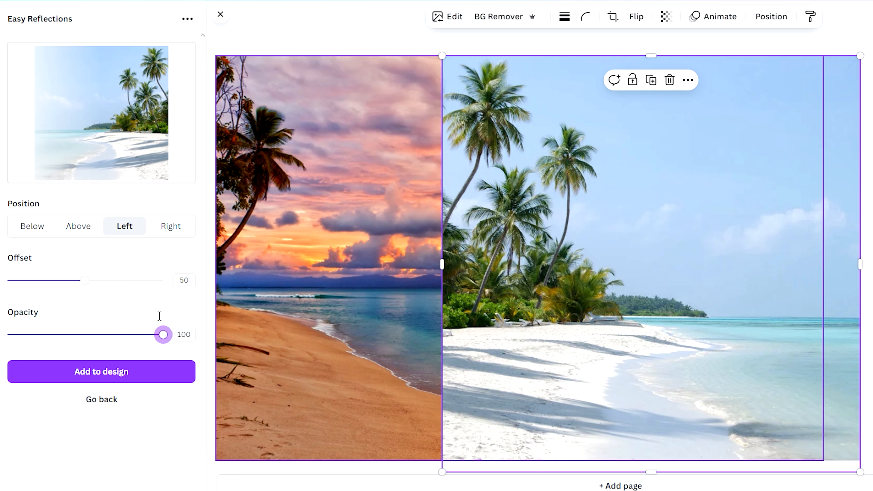
pyautogui.moveTo(84, 280); pyautogui.dragTo(152, 281)
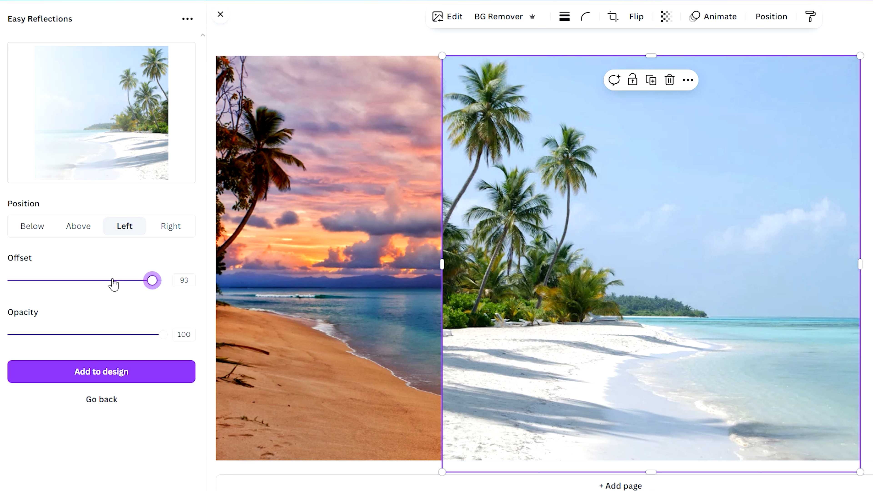
pyautogui.click(101, 281)
pyautogui.moveTo(96, 282); pyautogui.dragTo(94, 281)
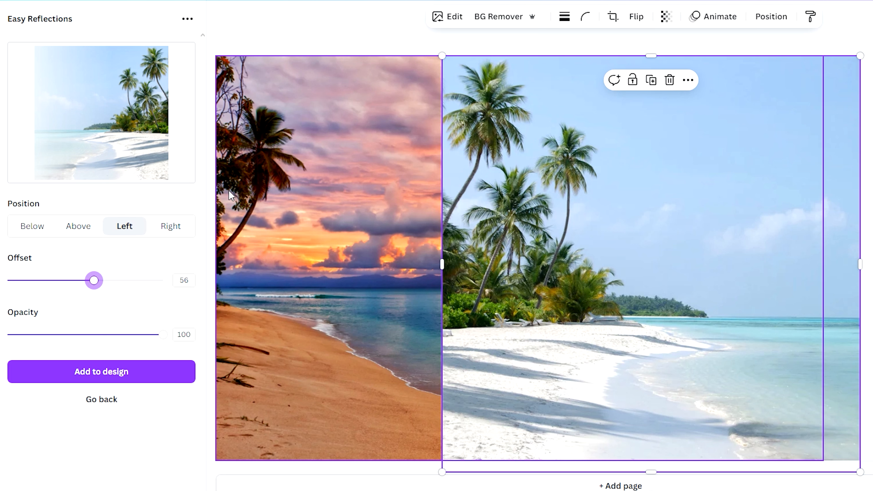
pyautogui.moveTo(94, 280)
pyautogui.mouseDown()
pyautogui.moveTo(125, 285)
pyautogui.moveTo(85, 284)
pyautogui.moveTo(181, 284)
pyautogui.moveTo(88, 288)
pyautogui.mouseUp()
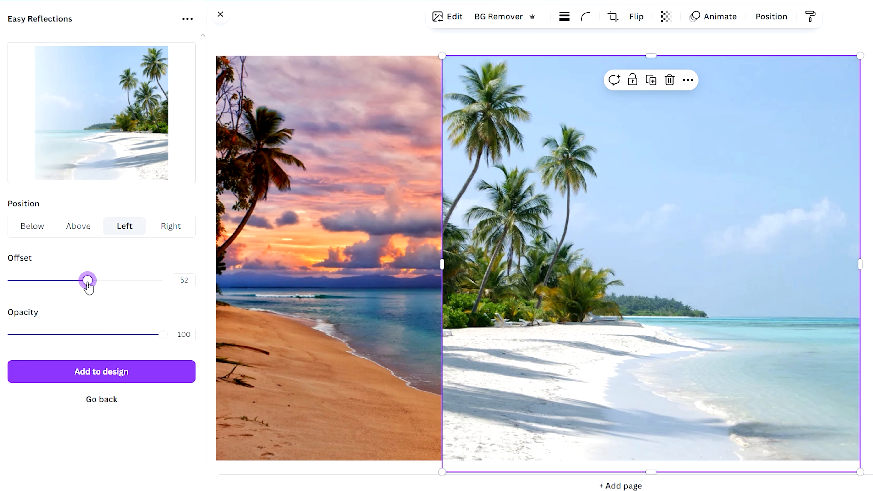
# Add the faded reflection to the design and delete the original white-sand beach photo.
pyautogui.click(121, 370)
pyautogui.click(130, 373)
pyautogui.moveTo(644, 284); pyautogui.dragTo(616, 254)
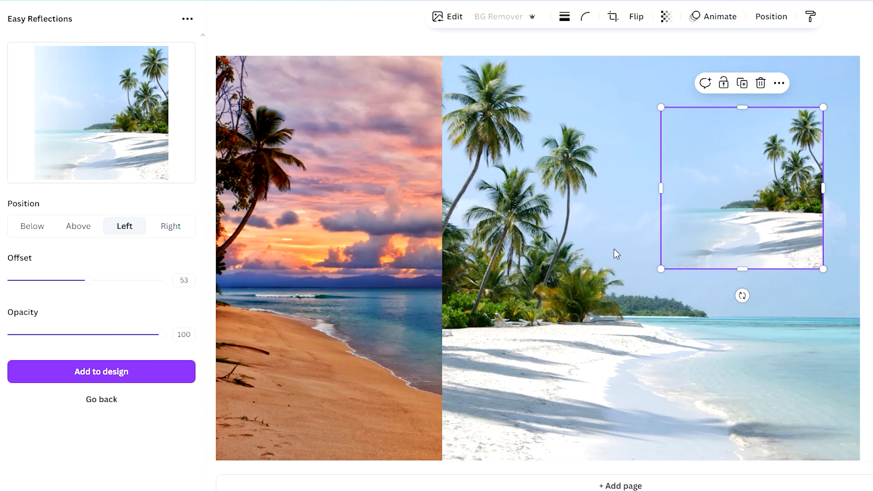
pyautogui.click(586, 254)
pyautogui.press('Delete')
# Enlarge the faded white-sand beach image to about the page height and move it so its faded side blends over the sunset photo's right edge.
pyautogui.click(774, 158)
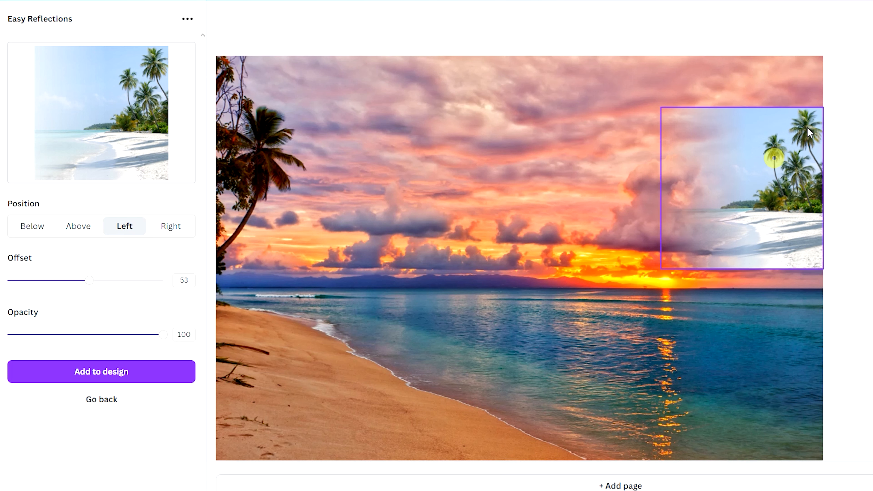
pyautogui.moveTo(824, 107); pyautogui.dragTo(872, 58)
pyautogui.moveTo(872, 140); pyautogui.dragTo(828, 262)
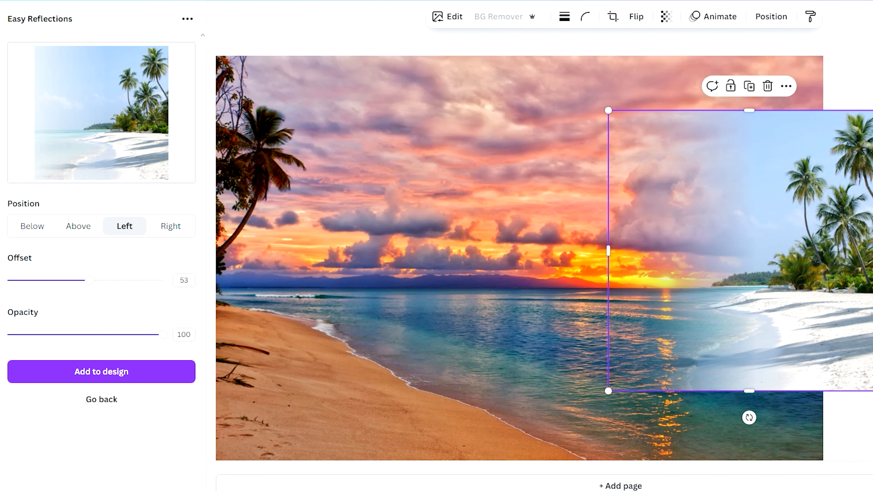
pyautogui.moveTo(872, 390); pyautogui.dragTo(872, 474)
pyautogui.moveTo(872, 423); pyautogui.dragTo(860, 340)
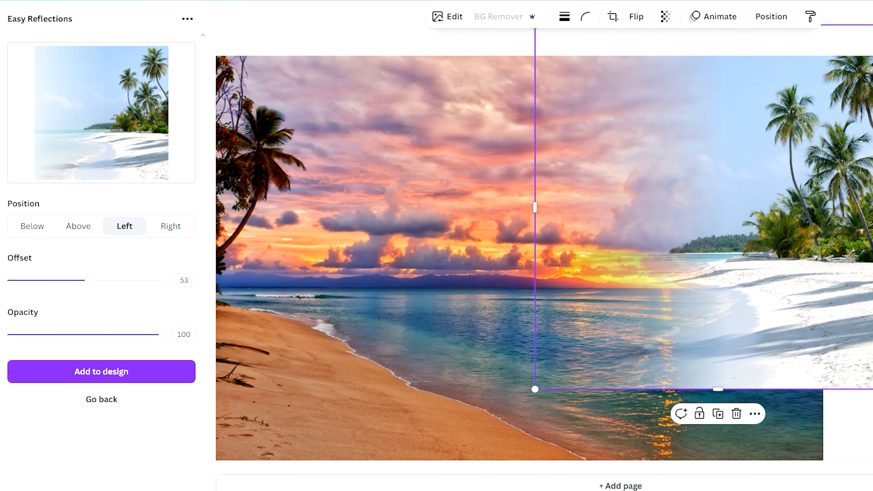
pyautogui.moveTo(872, 389); pyautogui.dragTo(872, 446)
pyautogui.moveTo(822, 380); pyautogui.dragTo(872, 397)
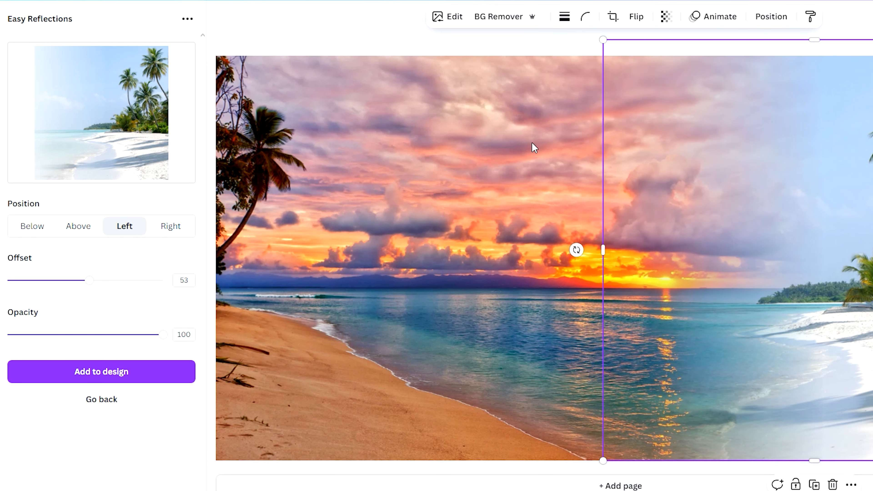
# Select the original sunset beach photo and create a new reflection of it in Easy Reflections.
pyautogui.click(463, 51)
pyautogui.click(475, 138)
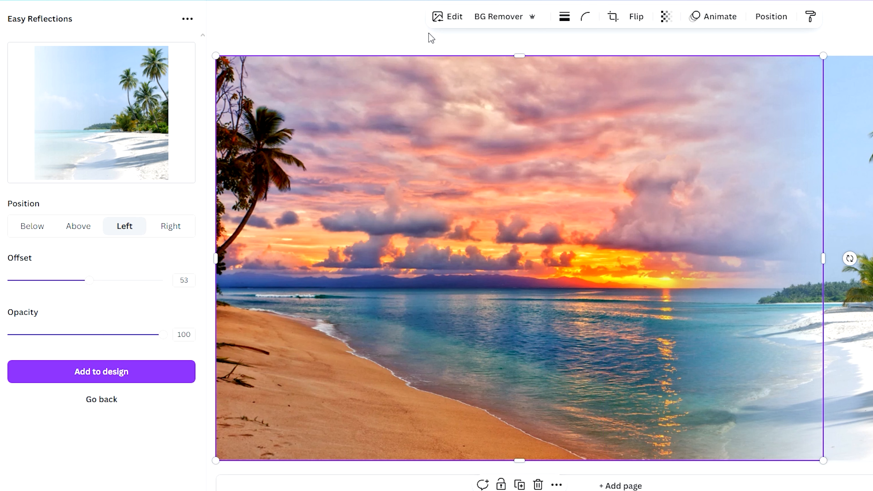
pyautogui.click(148, 399)
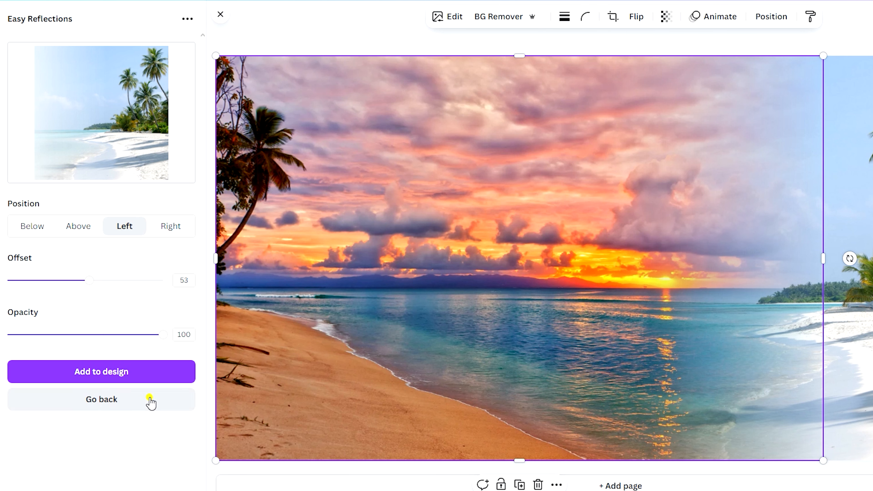
pyautogui.click(124, 83)
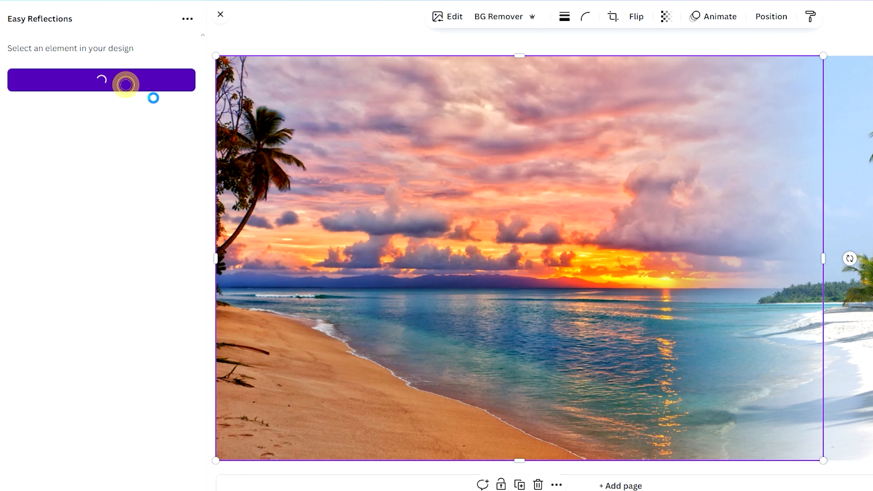
# Try configuring the sunset reflection with position Right, offset 58 and opacity 100.
pyautogui.click(170, 225)
pyautogui.moveTo(84, 280)
pyautogui.mouseDown()
pyautogui.moveTo(51, 282)
pyautogui.moveTo(137, 282)
pyautogui.moveTo(71, 279)
pyautogui.mouseUp()
pyautogui.moveTo(84, 334); pyautogui.dragTo(163, 330)
pyautogui.moveTo(71, 280); pyautogui.dragTo(96, 279)
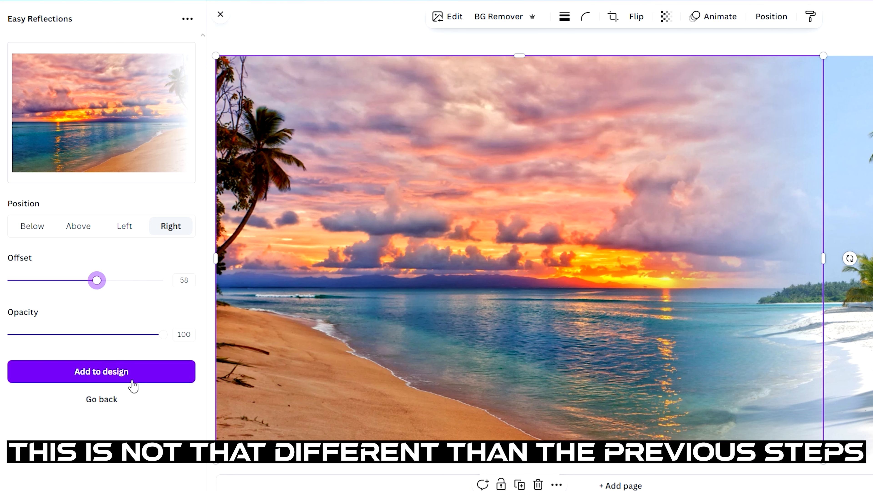
# Add the right-faded sunset reflection to the design and delete the original sunset photo.
pyautogui.click(379, 151)
pyautogui.press('Delete')
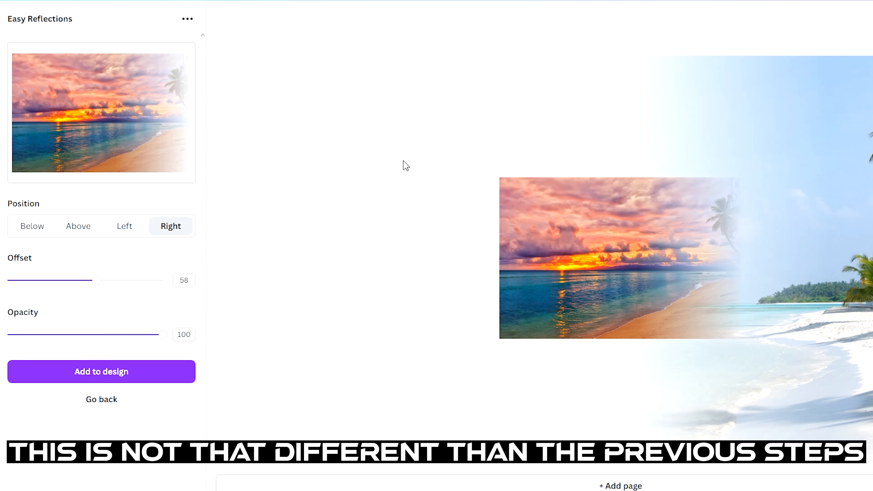
# Try enlarging the right-faded sunset image to about the page height with its faded side over the white-sand beach image.
pyautogui.moveTo(571, 238); pyautogui.dragTo(602, 147)
pyautogui.moveTo(530, 249); pyautogui.dragTo(230, 451)
pyautogui.moveTo(292, 392); pyautogui.dragTo(232, 417)
pyautogui.moveTo(345, 324); pyautogui.dragTo(344, 354)
# Reconfigure the sunset reflection with position Left, offset 61 and opacity 100, and add it to the design in place of the previous one.
pyautogui.click(125, 225)
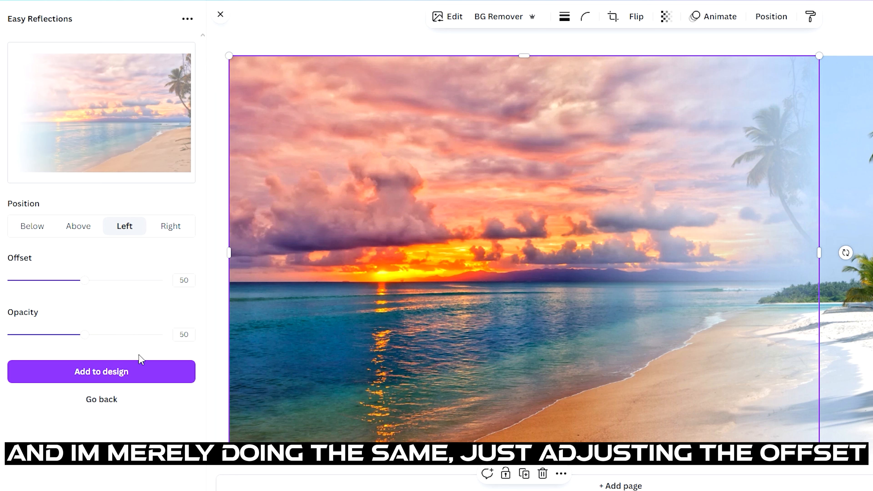
pyautogui.moveTo(84, 280); pyautogui.dragTo(102, 293)
pyautogui.click(119, 371)
# Flip the new sunset image horizontally and enlarge it from the page's top edge with its faded side over the white-sand beach image.
pyautogui.click(630, 15)
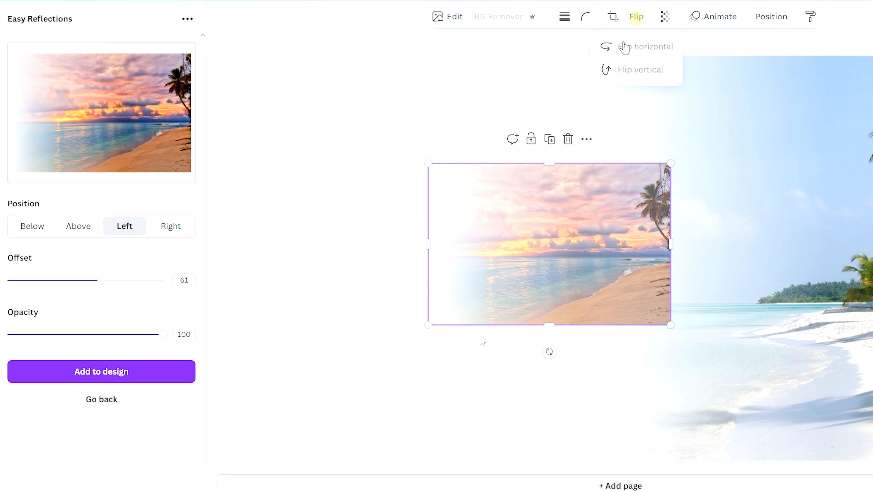
pyautogui.click(628, 45)
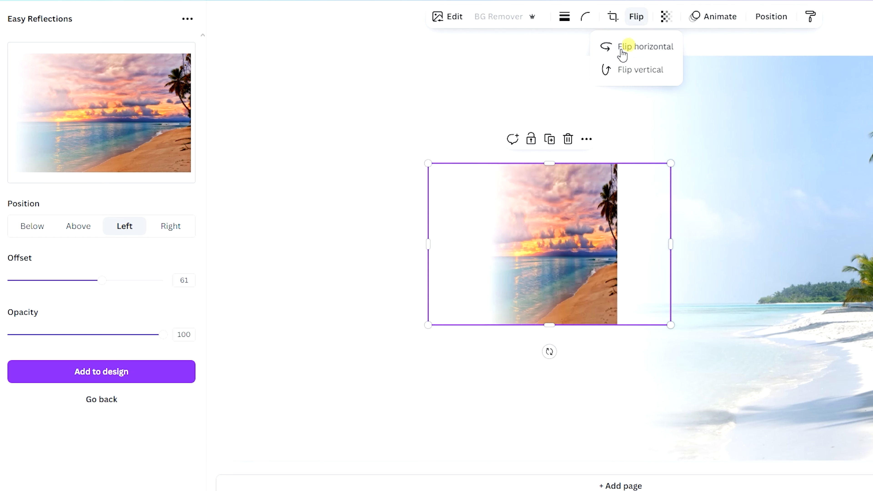
pyautogui.moveTo(561, 259); pyautogui.dragTo(551, 193)
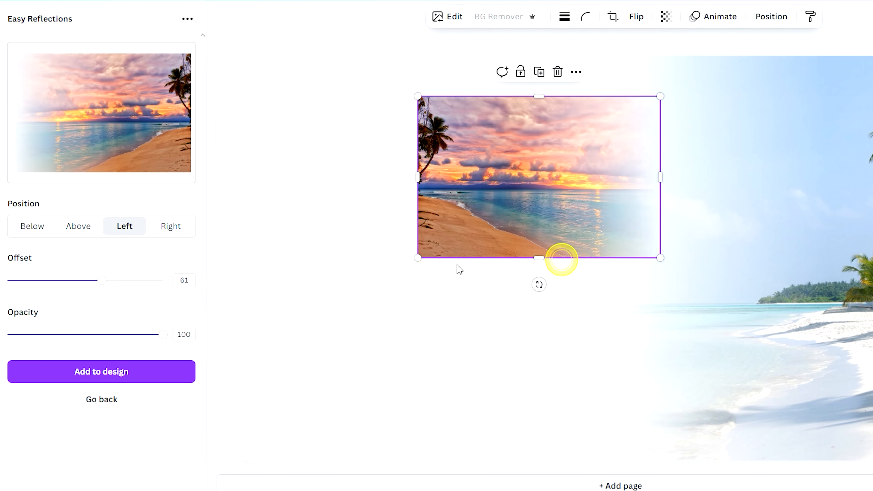
pyautogui.moveTo(418, 257); pyautogui.dragTo(207, 401)
pyautogui.moveTo(417, 291); pyautogui.dragTo(510, 226)
pyautogui.moveTo(299, 338); pyautogui.dragTo(228, 392)
pyautogui.moveTo(386, 343); pyautogui.dragTo(353, 378)
pyautogui.moveTo(228, 405); pyautogui.dragTo(240, 458)
pyautogui.moveTo(419, 318); pyautogui.dragTo(493, 318)
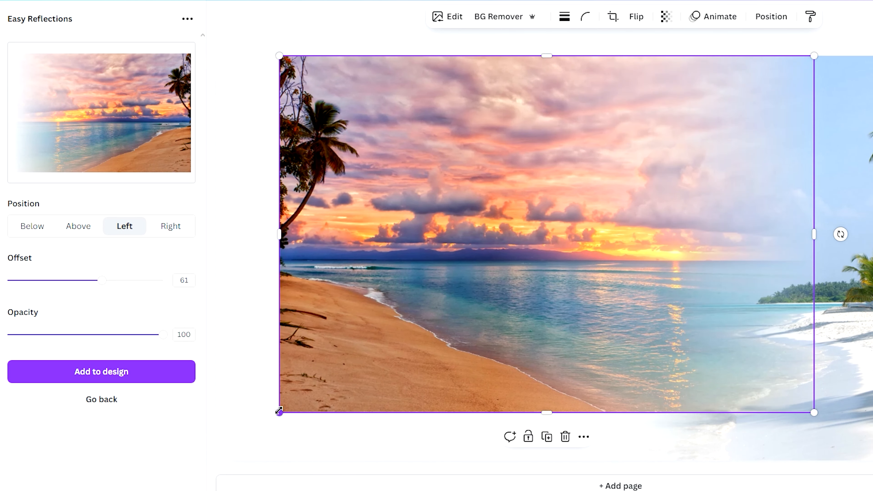
# Enlarge the flipped sunset image to cover the full page height and align it with the page's left edge, keeping the blend.
pyautogui.moveTo(279, 411); pyautogui.dragTo(207, 458)
pyautogui.moveTo(163, 480); pyautogui.dragTo(206, 486)
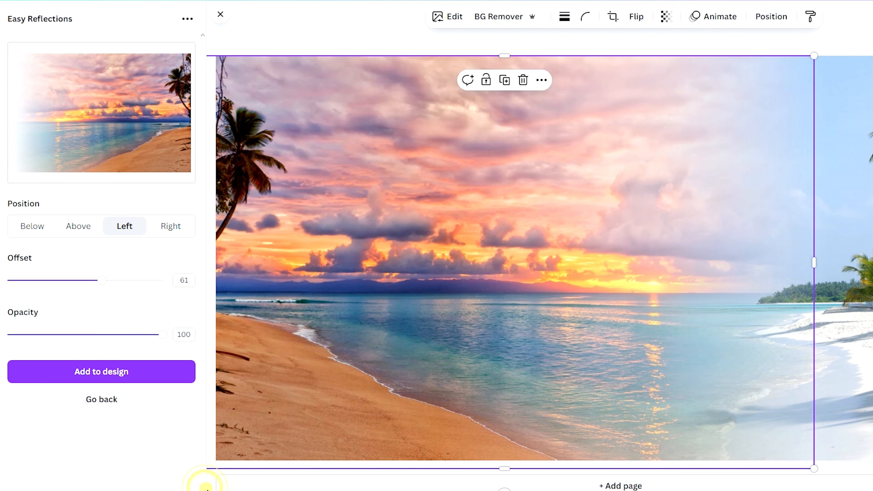
pyautogui.click(331, 413)
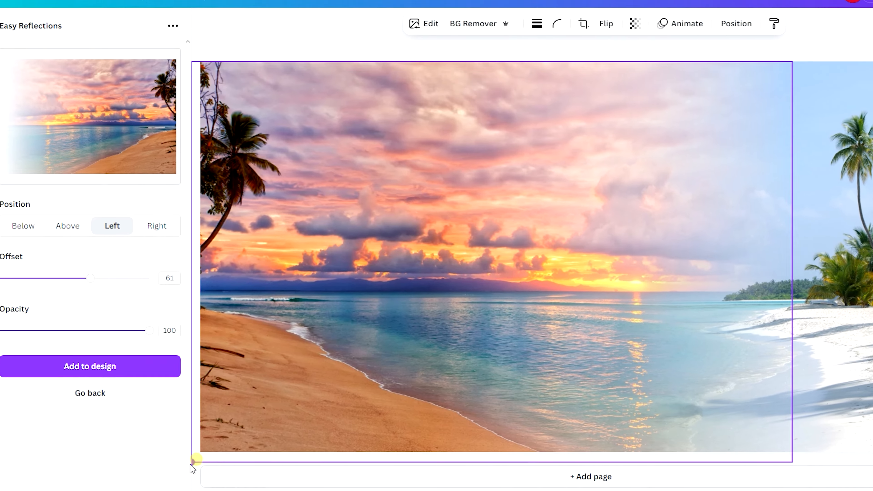
pyautogui.moveTo(192, 462); pyautogui.dragTo(154, 436)
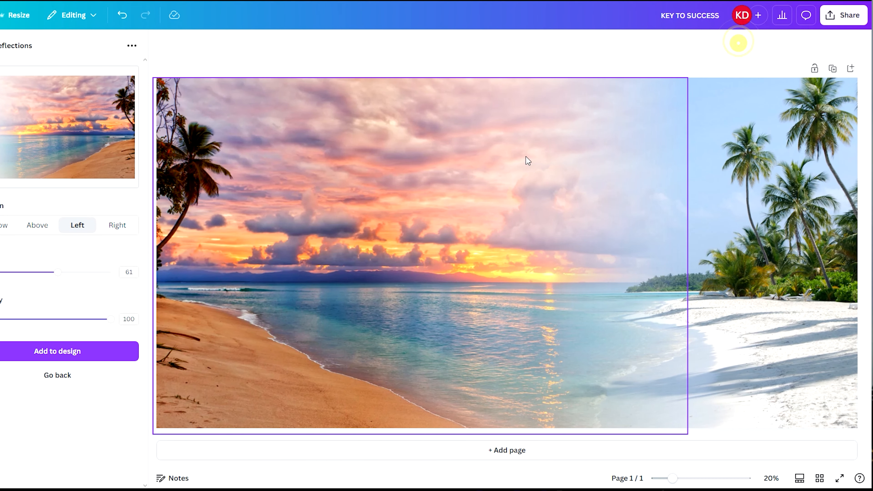
pyautogui.moveTo(482, 170); pyautogui.dragTo(488, 170)
pyautogui.click(763, 51)
pyautogui.click(715, 213)
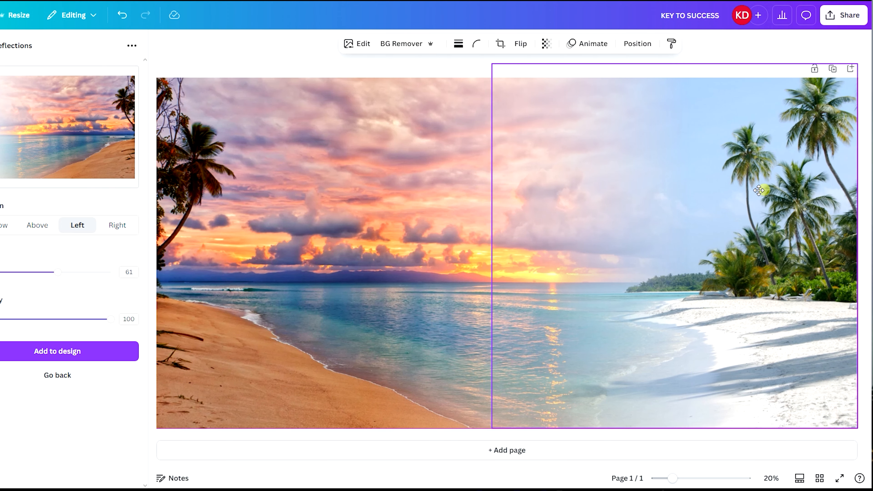
pyautogui.moveTo(759, 190)
pyautogui.mouseDown()
pyautogui.moveTo(750, 190)
pyautogui.moveTo(759, 190)
pyautogui.mouseUp()
pyautogui.click(715, 55)
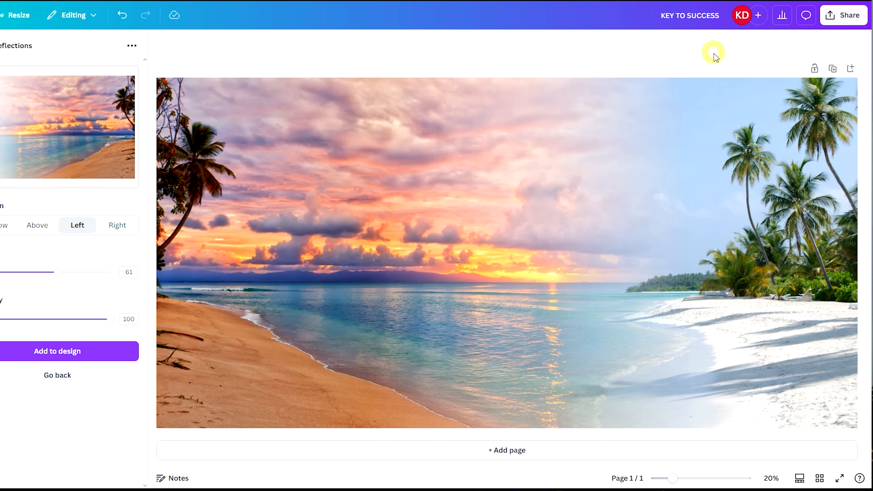
# Leave the finished reflection's settings and return Easy Reflections to its element selection screen.
pyautogui.click(132, 46)
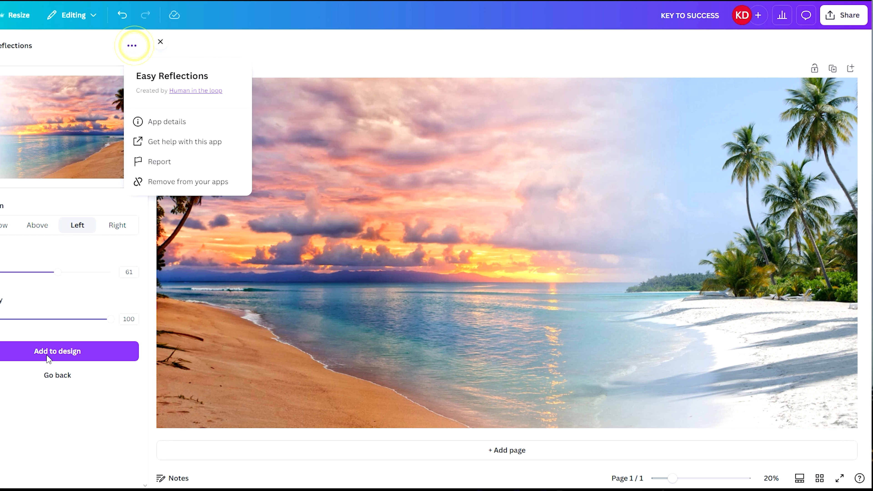
pyautogui.click(61, 376)
pyautogui.click(370, 62)
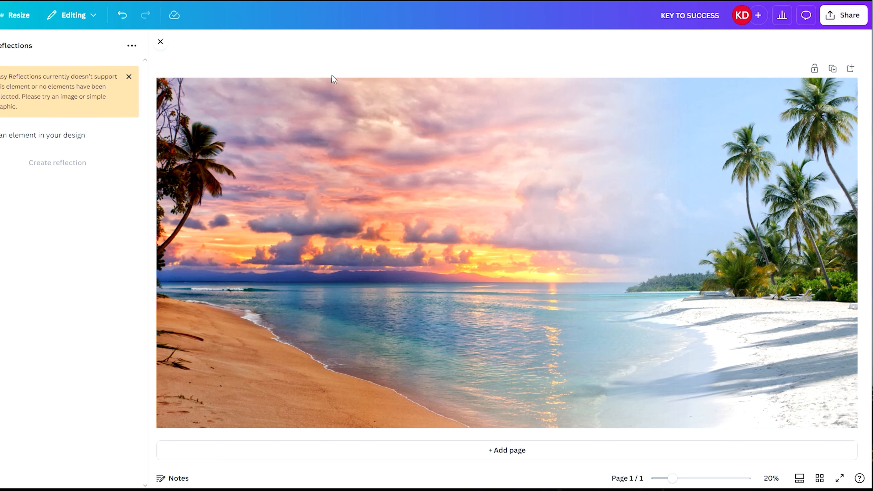